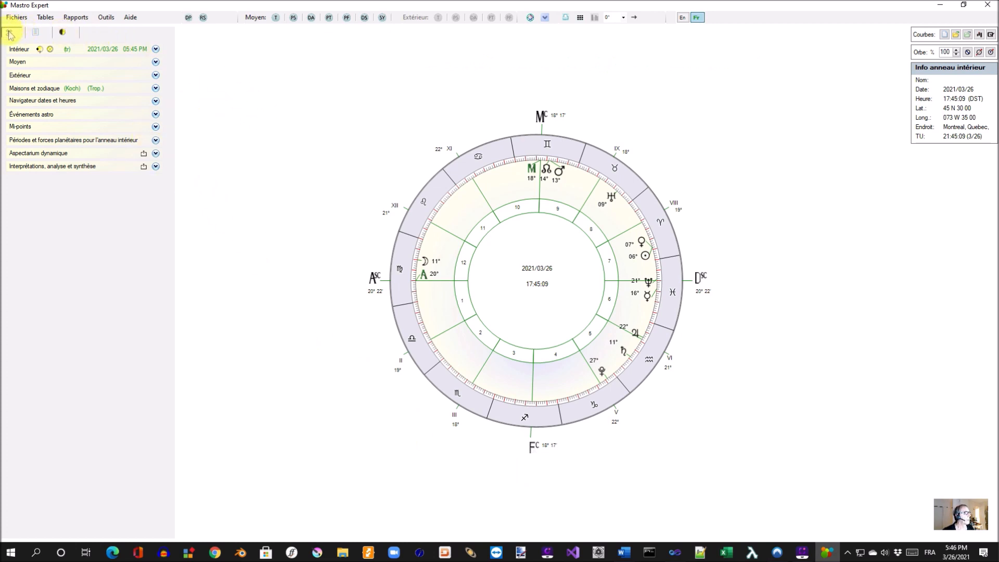
Create a new natal chart for the inner ring, entering the person's name and the birth year and day.
click(155, 50)
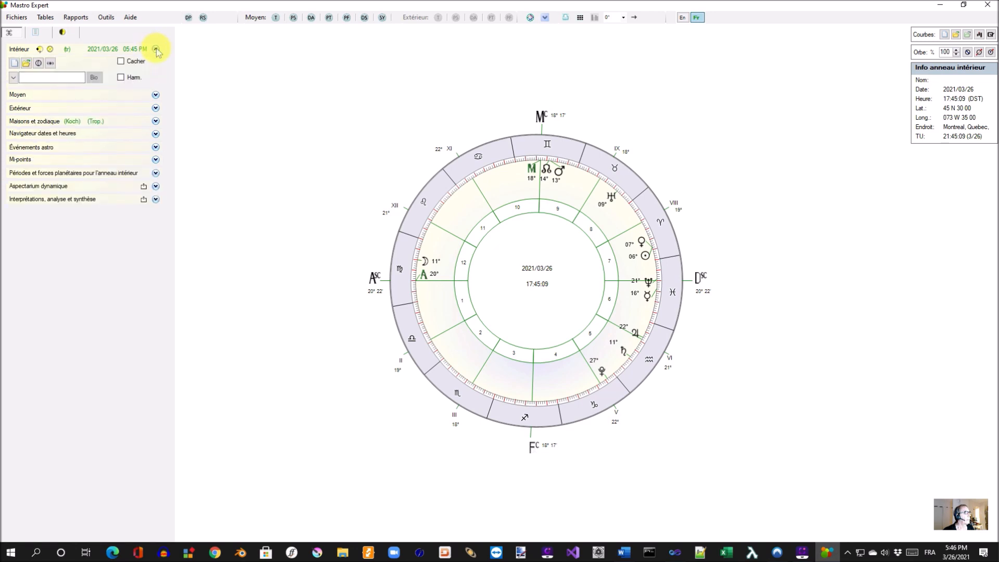
click(15, 64)
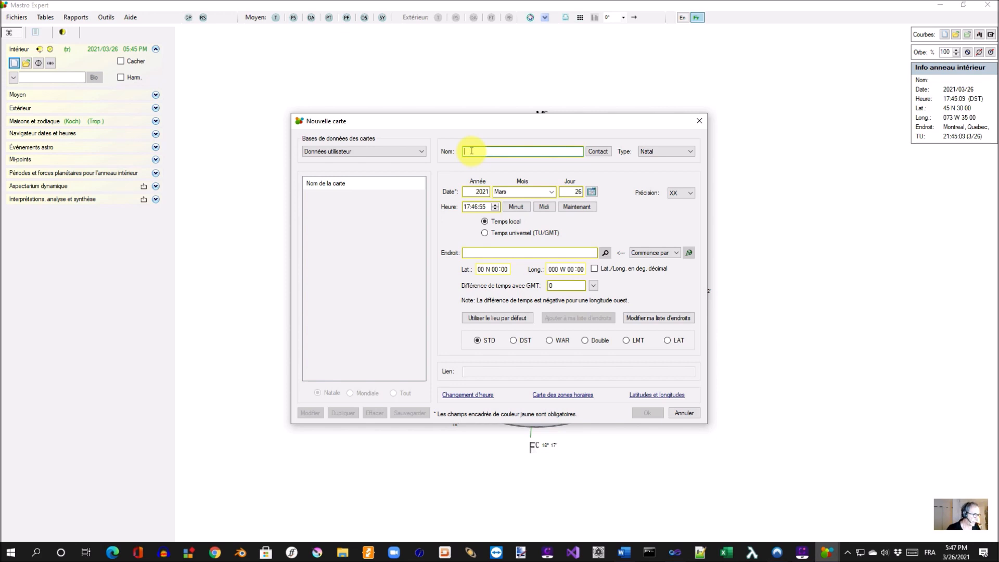
text(Anne)
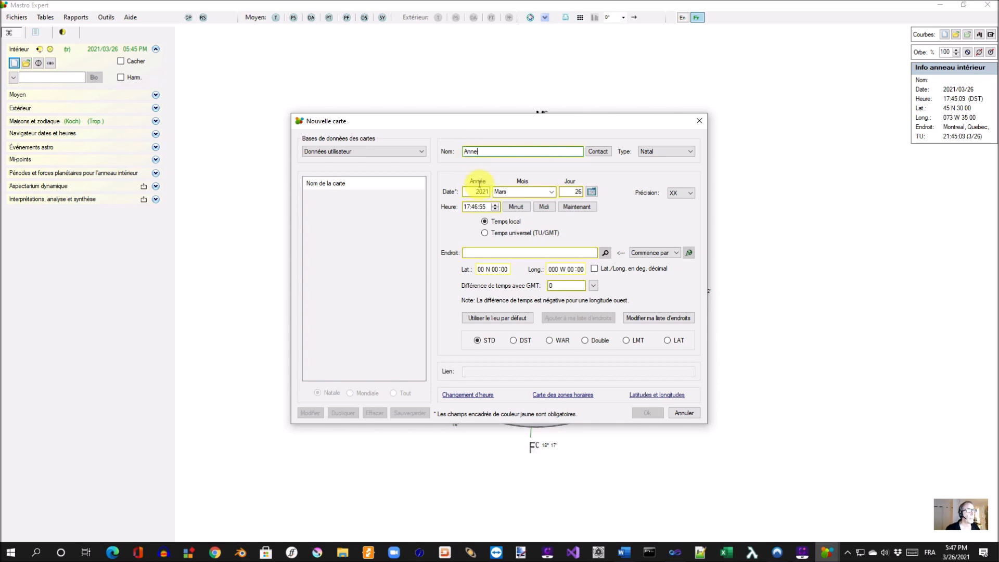
double_click(471, 191)
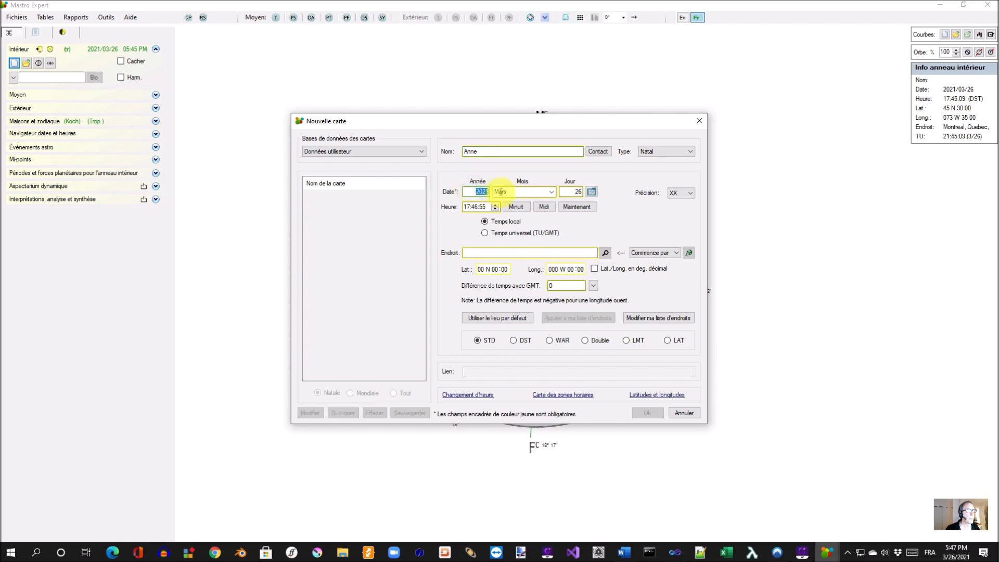
text(1980)
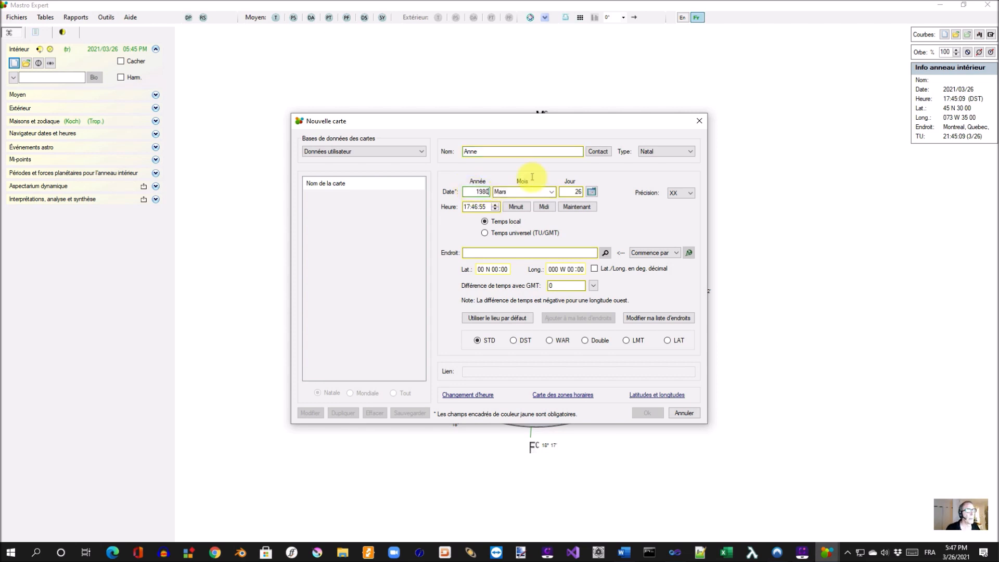
double_click(579, 192)
text(10)
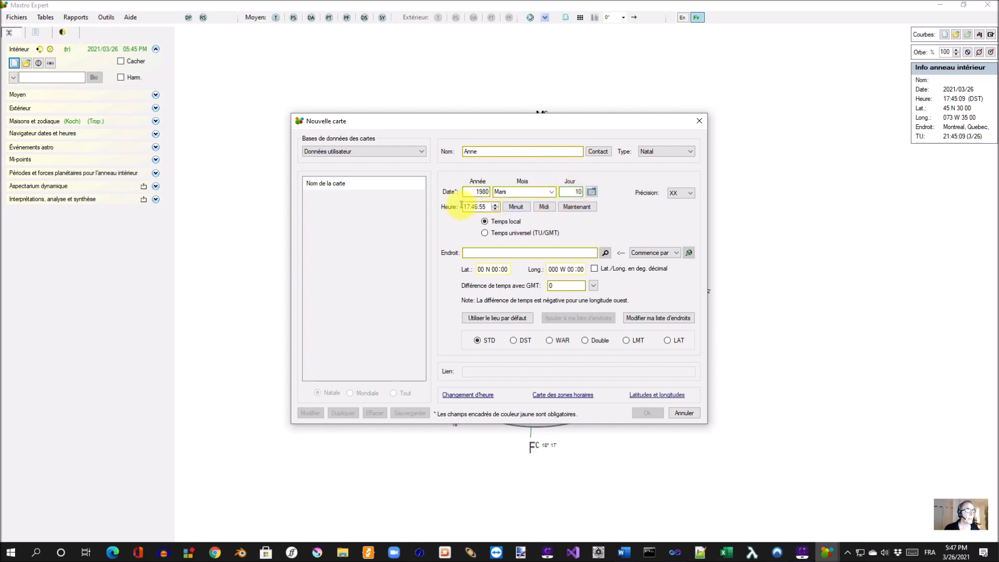
Set the new chart's birth time to 11:20:00.
click(515, 207)
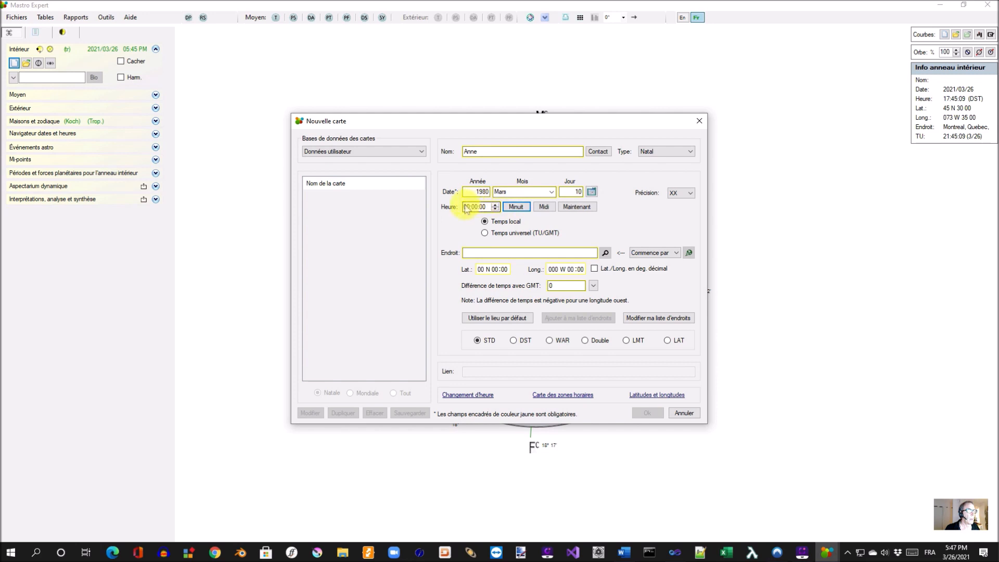
text(11:)
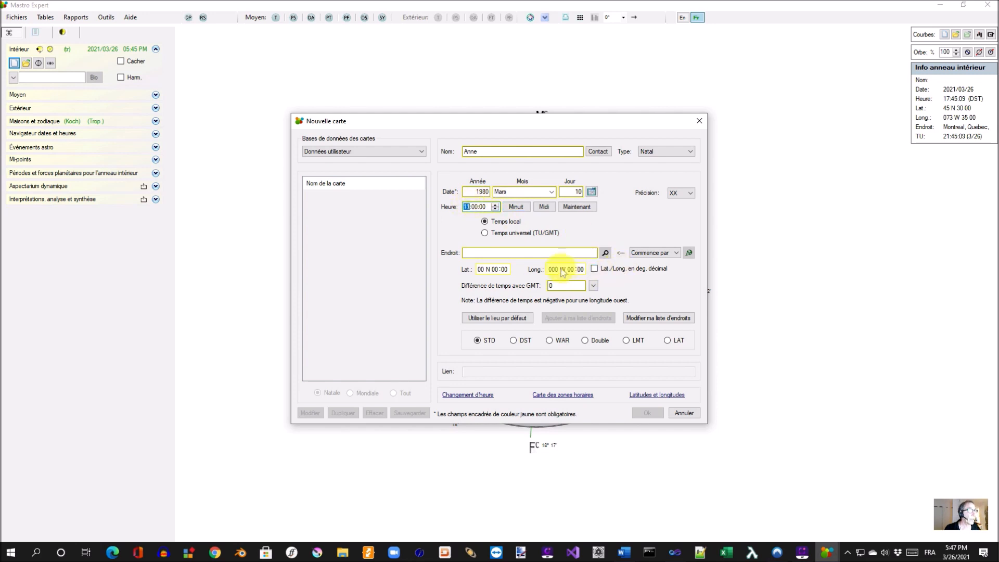
text(20)
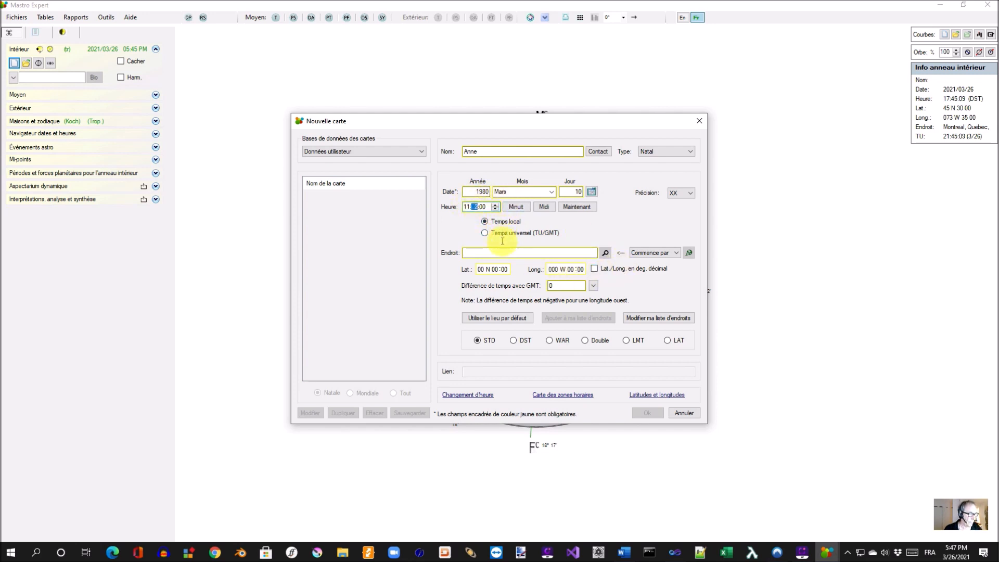
Look up Montreal as the birthplace, choose the Quebec, Canada entry, and accept the new chart.
click(492, 252)
text(Montreal)
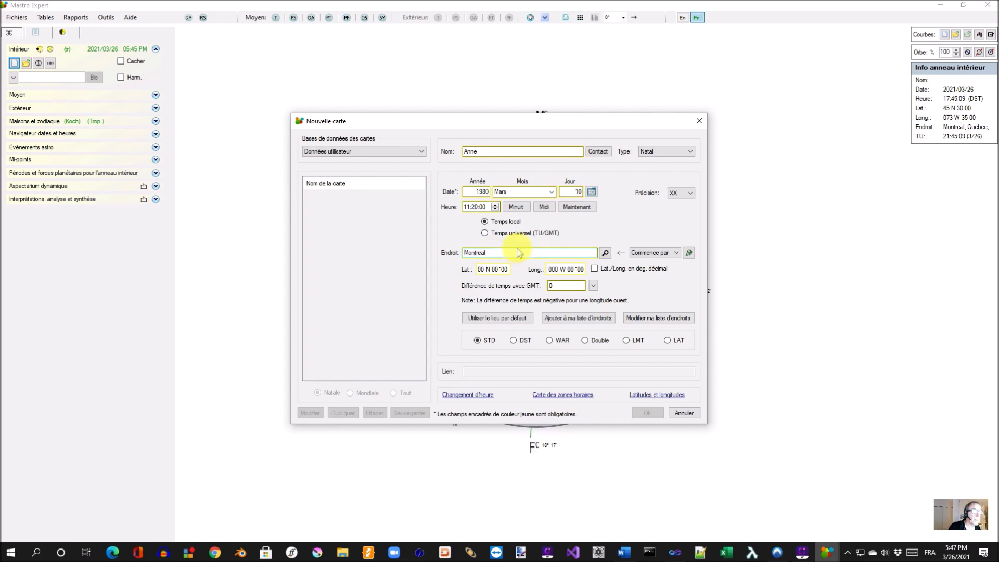
key(Return)
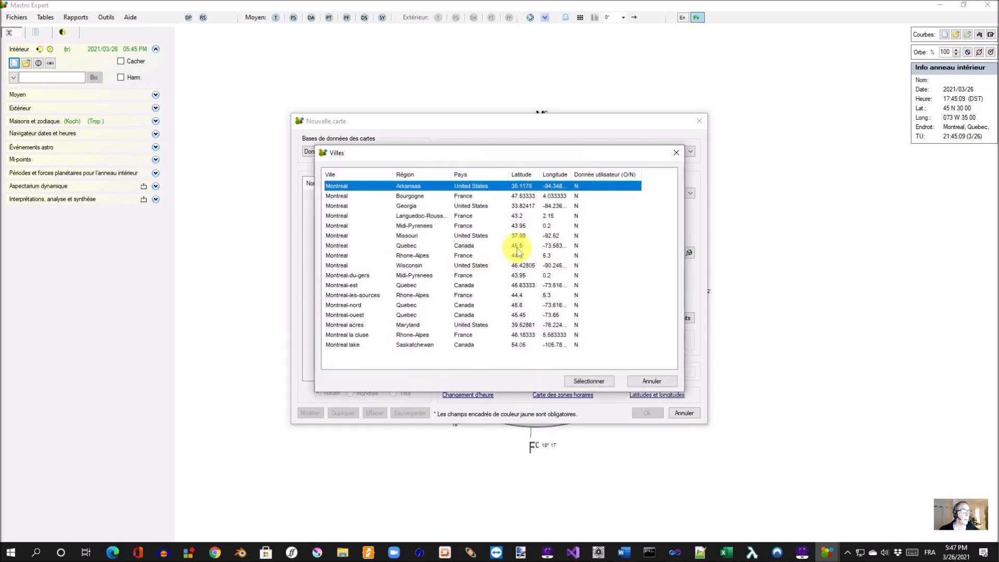
click(404, 248)
click(588, 381)
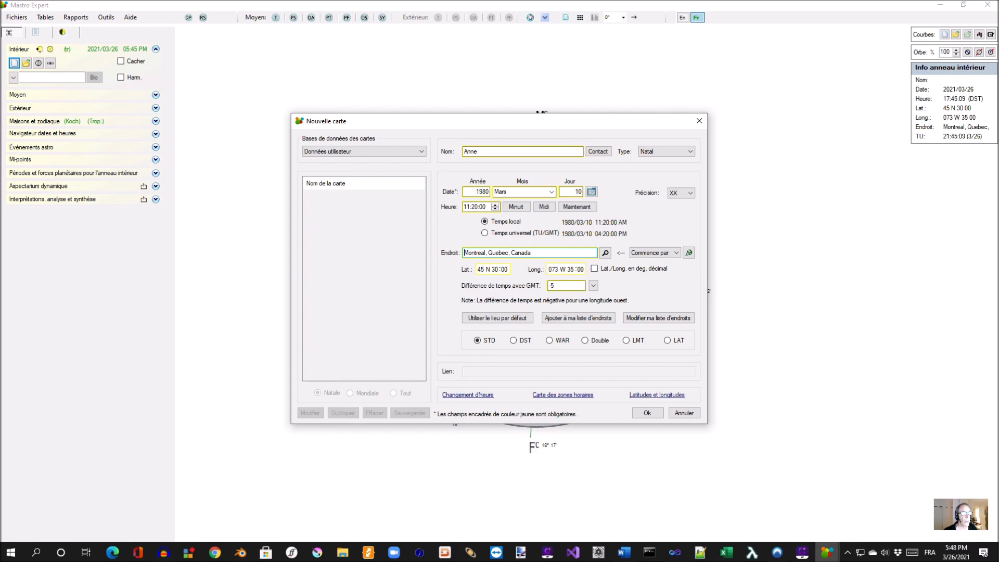
click(647, 412)
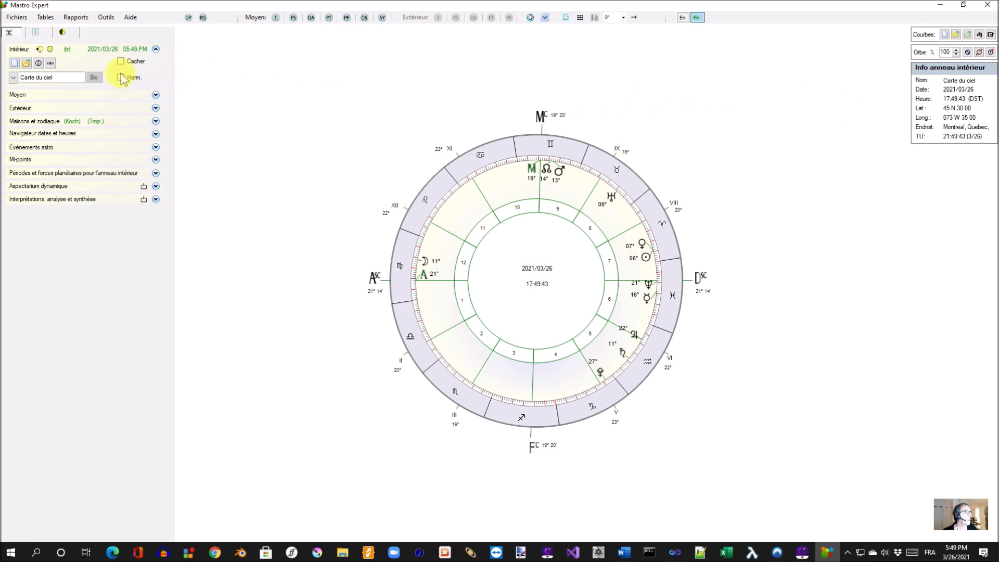
Open the saved natal chart from the user database in the inner ring.
click(24, 65)
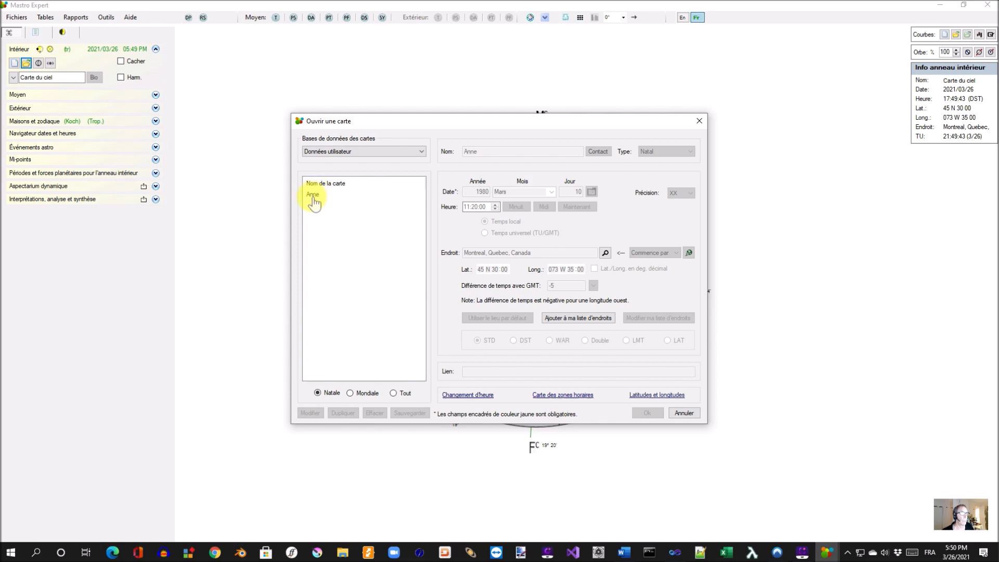
click(314, 195)
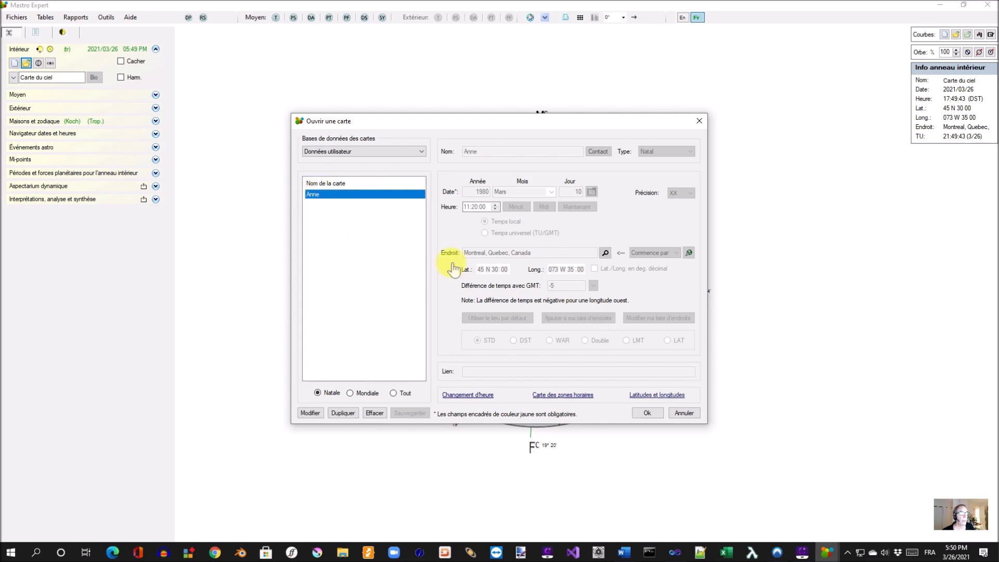
click(648, 413)
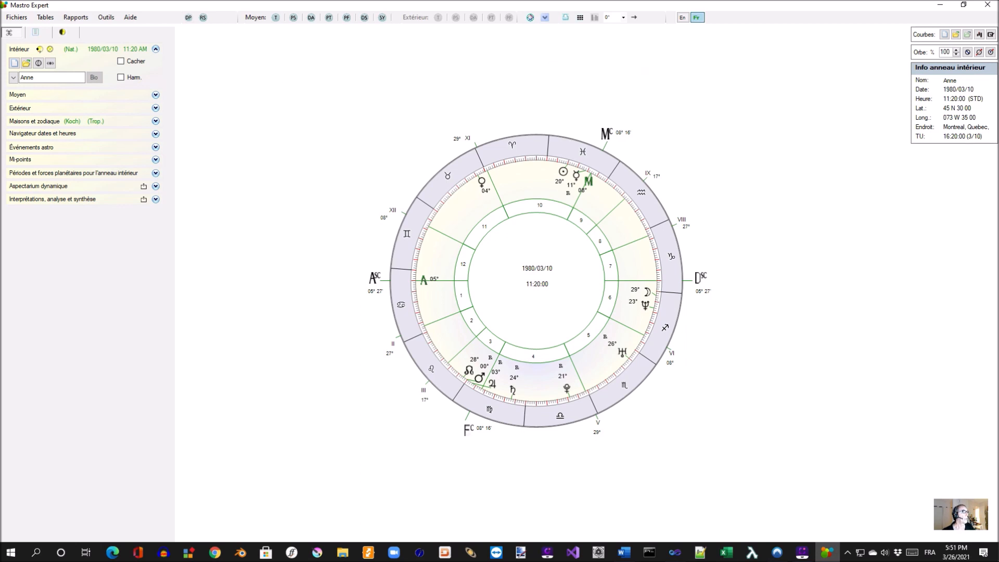
Modify the saved natal chart's birth time to 12:20:00 and reload it in the inner ring.
click(26, 63)
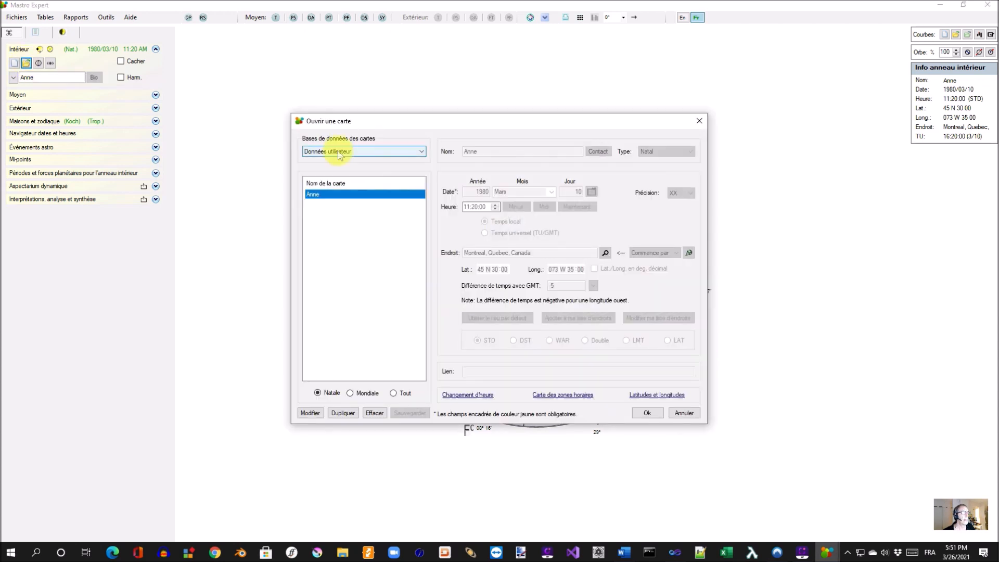
click(314, 194)
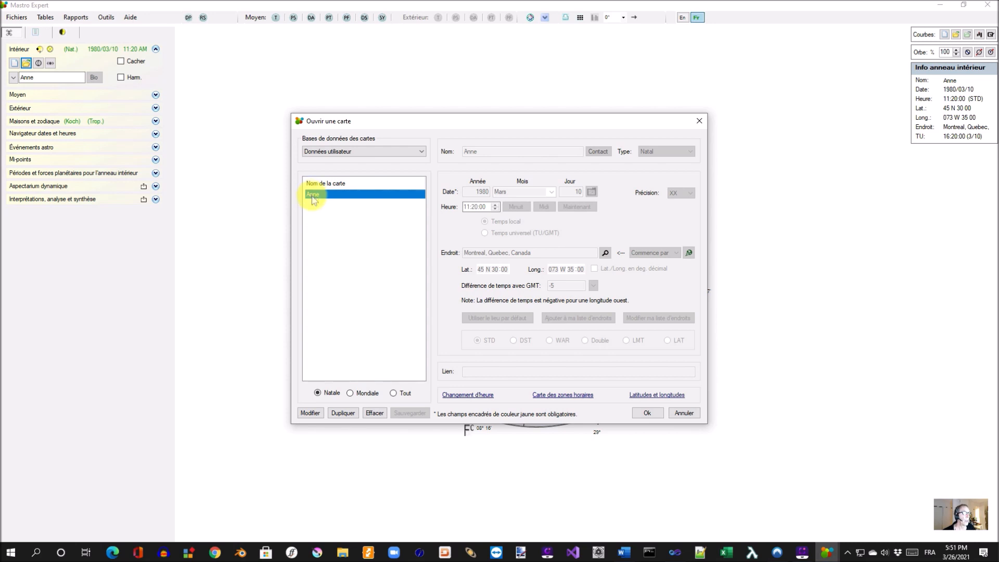
click(310, 413)
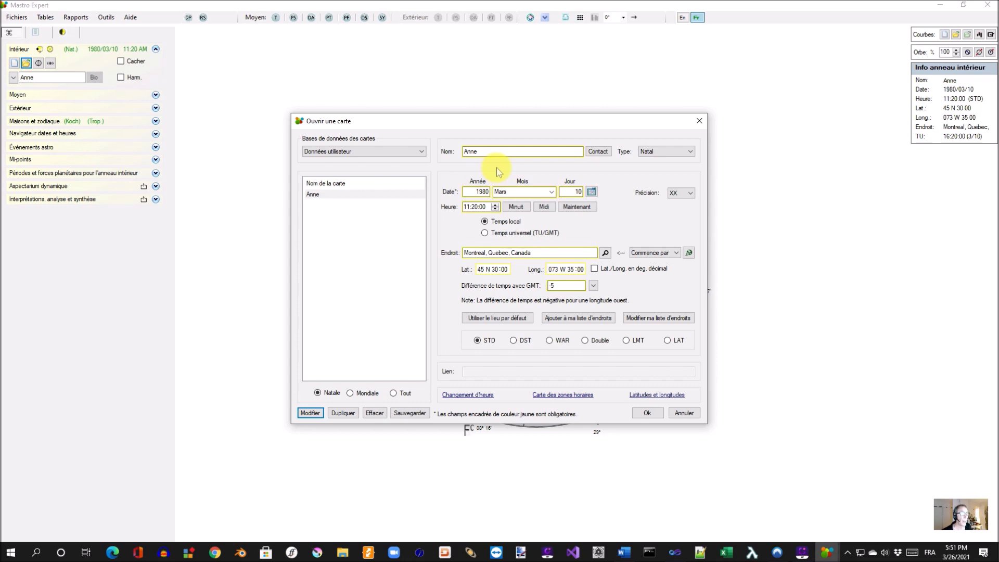
click(467, 208)
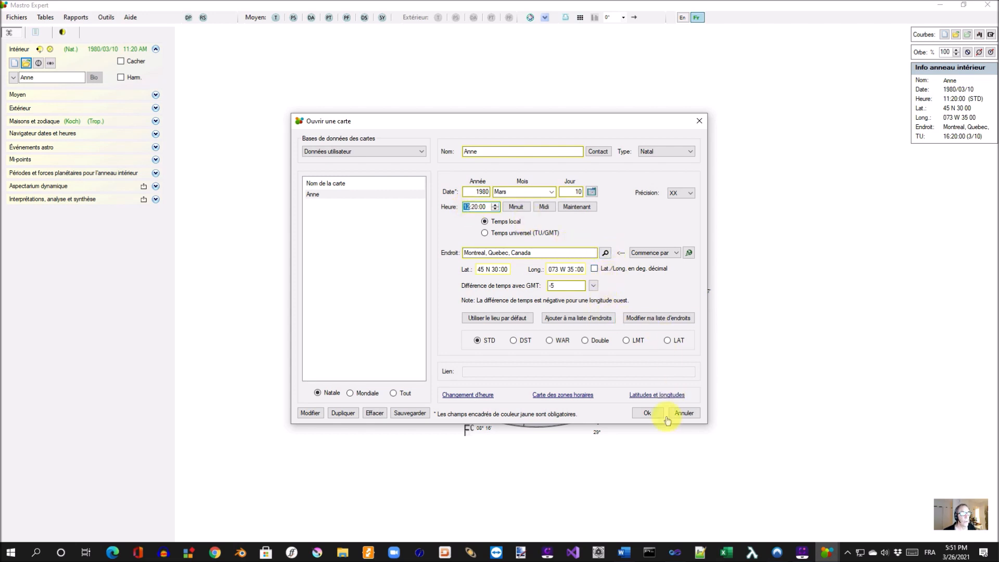
click(646, 413)
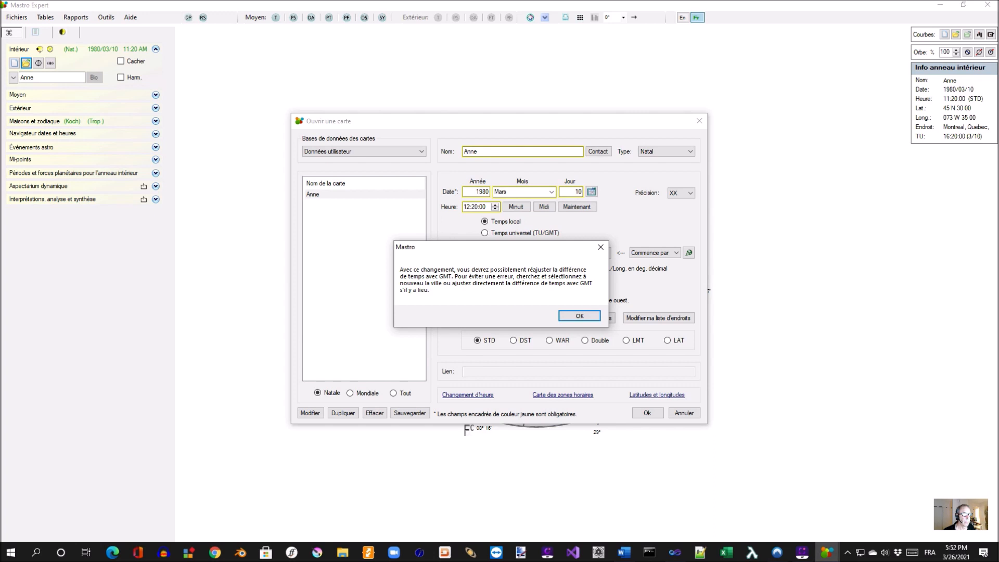
click(579, 316)
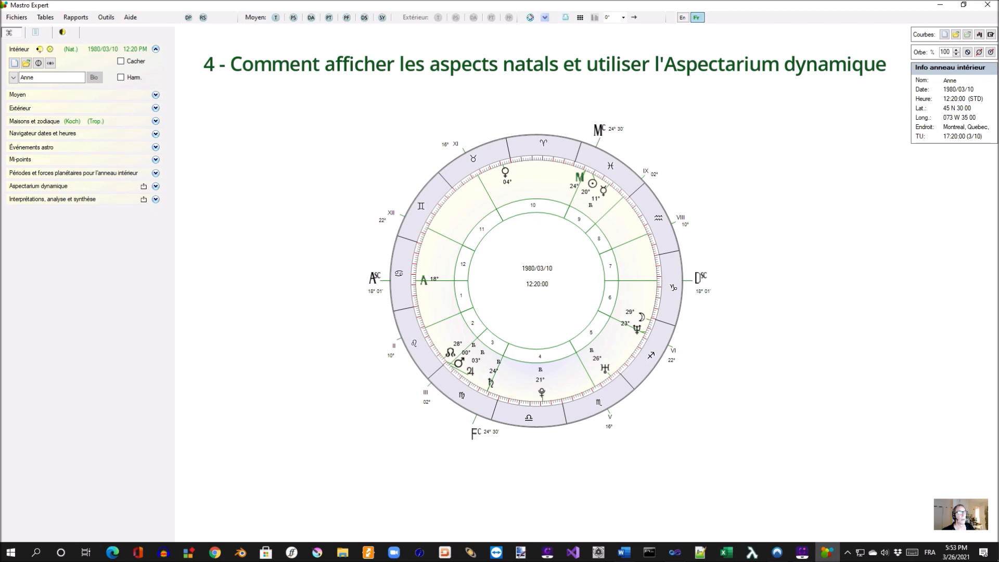
View all natal aspects at once, and inspect those of Venus and the Moon individually on the wheel.
click(531, 19)
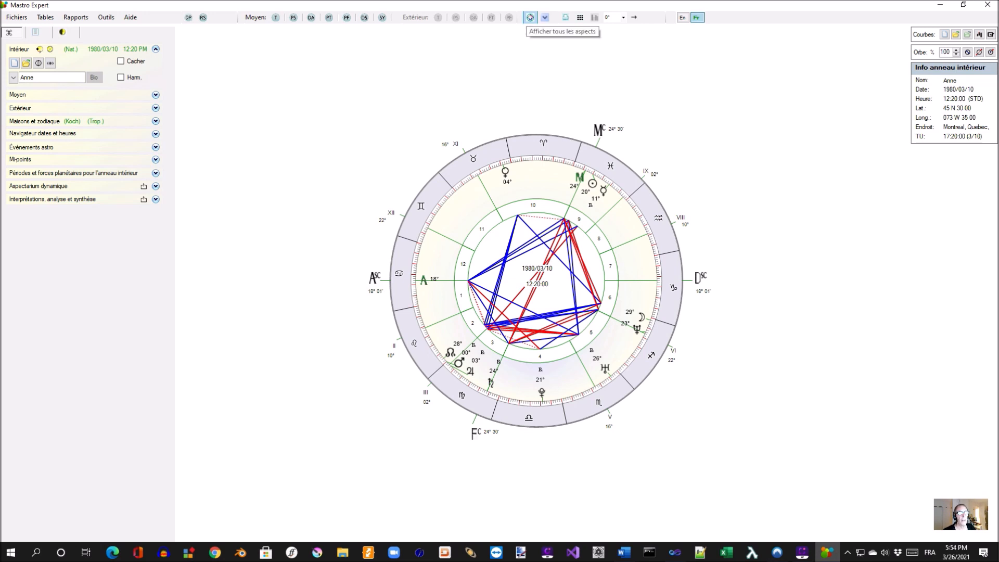
click(753, 129)
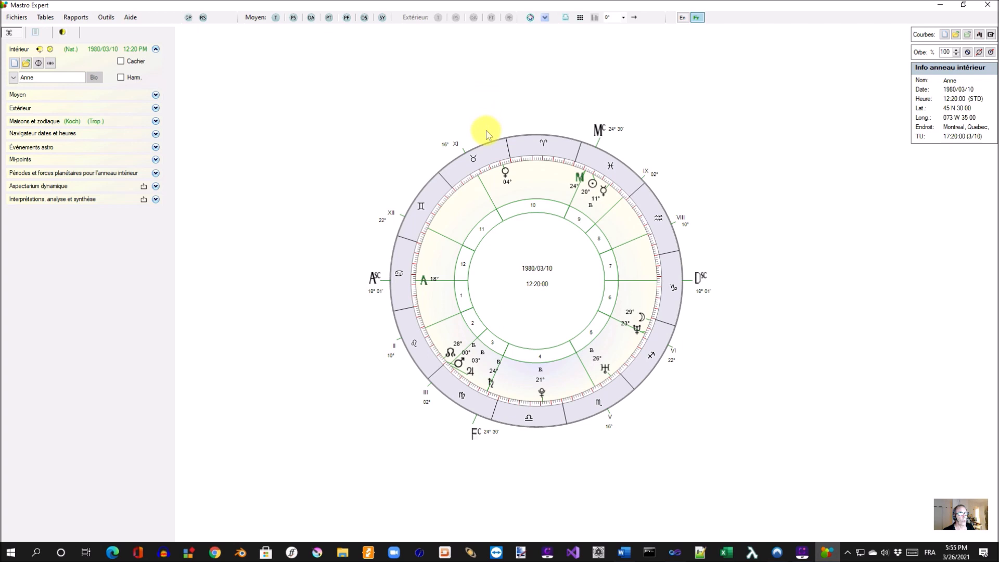
click(506, 173)
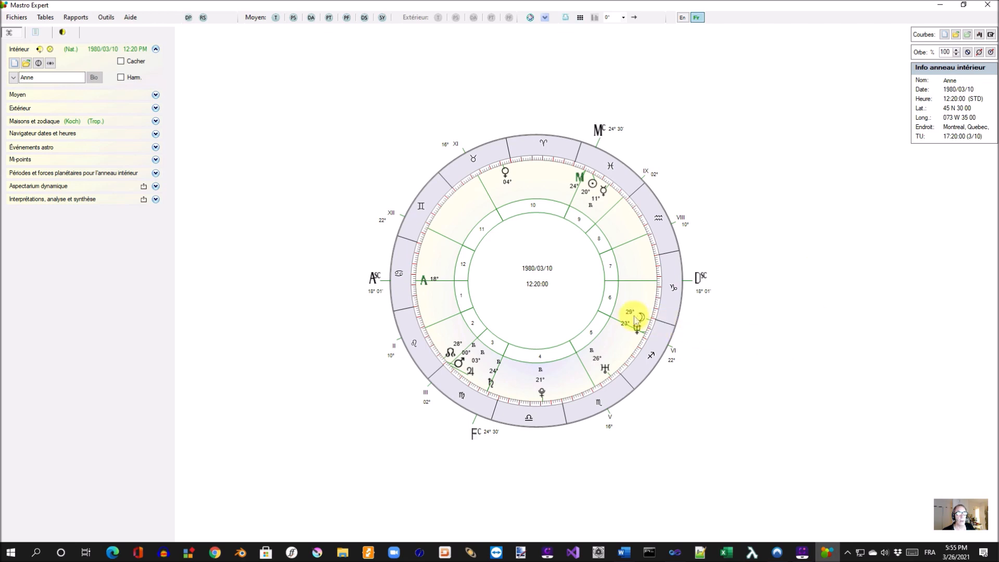
mouse_move(643, 318)
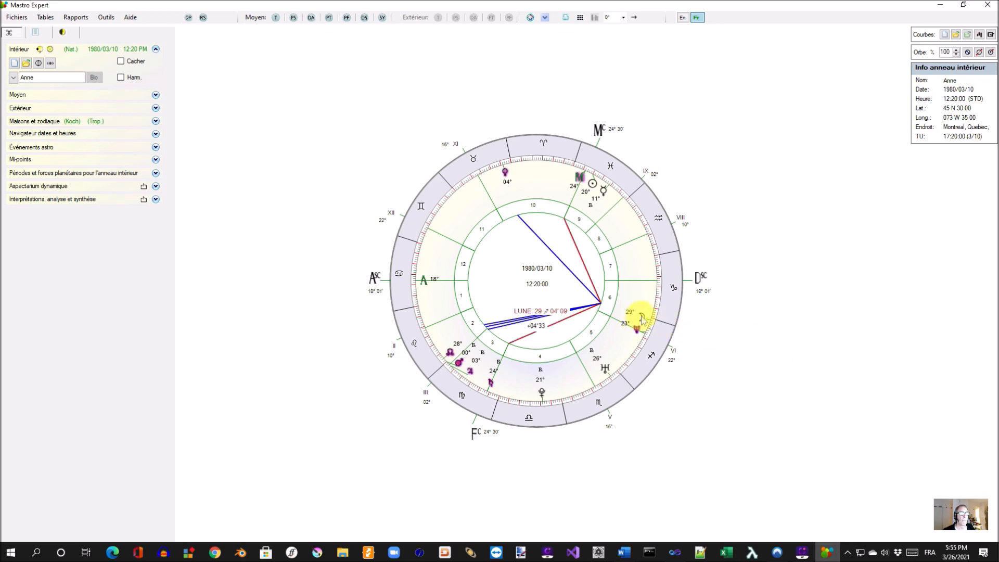
Toggle the option that keeps aspect lines drawn and try it on Venus.
right_click(740, 140)
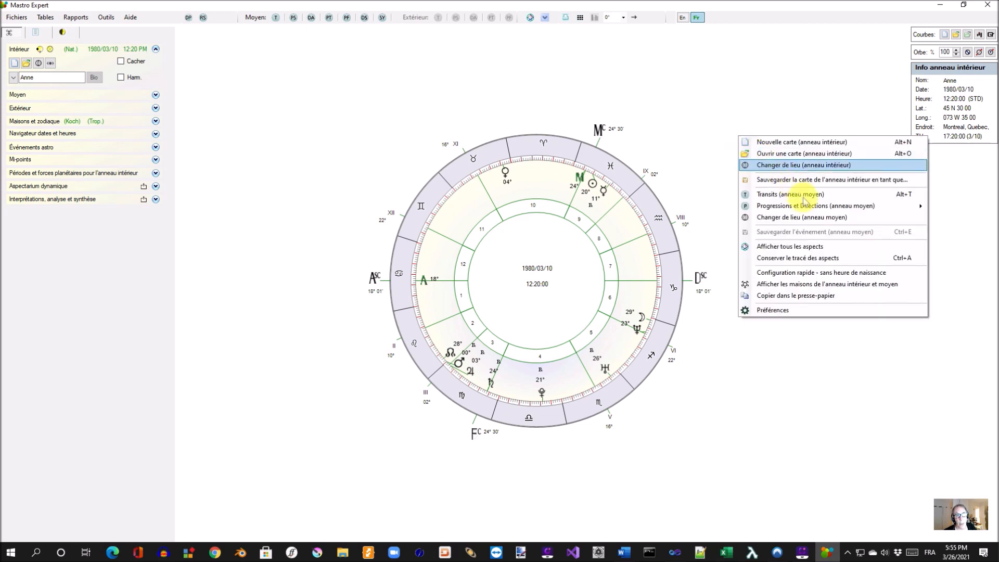
click(790, 258)
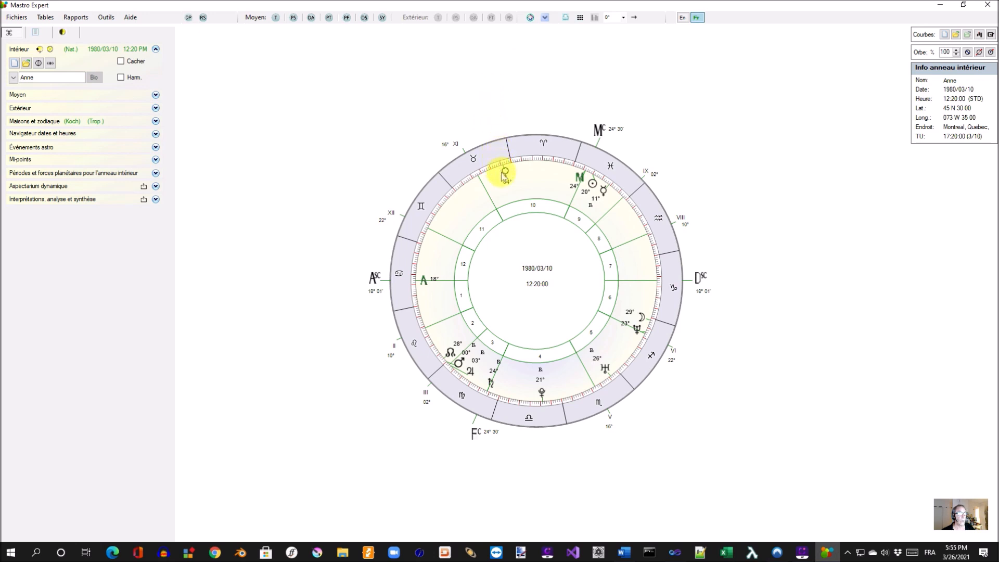
mouse_move(504, 174)
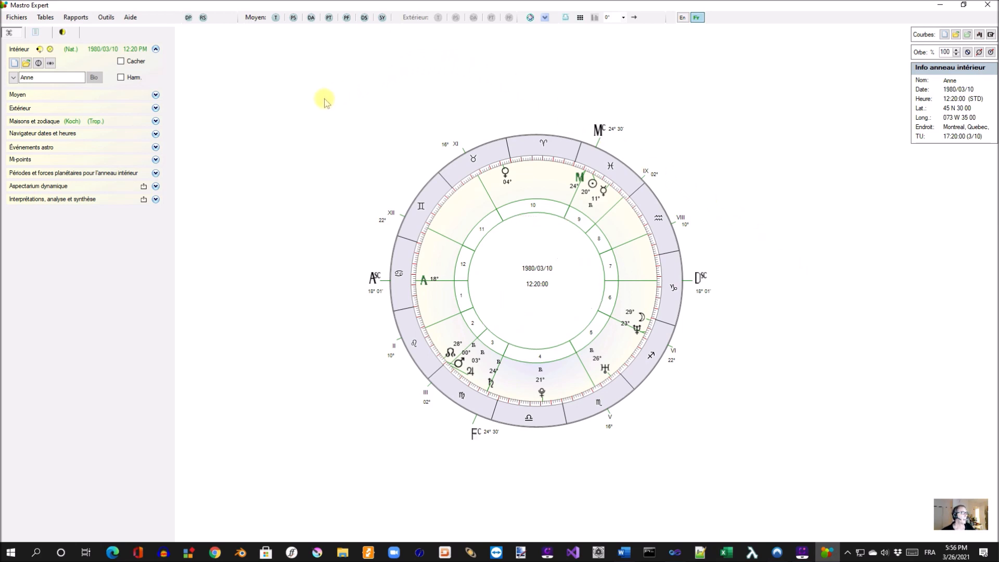
Expand the dynamic aspectarium and draw the Moon–Venus, Moon–Mars and Venus–Mars trines on the wheel.
click(156, 187)
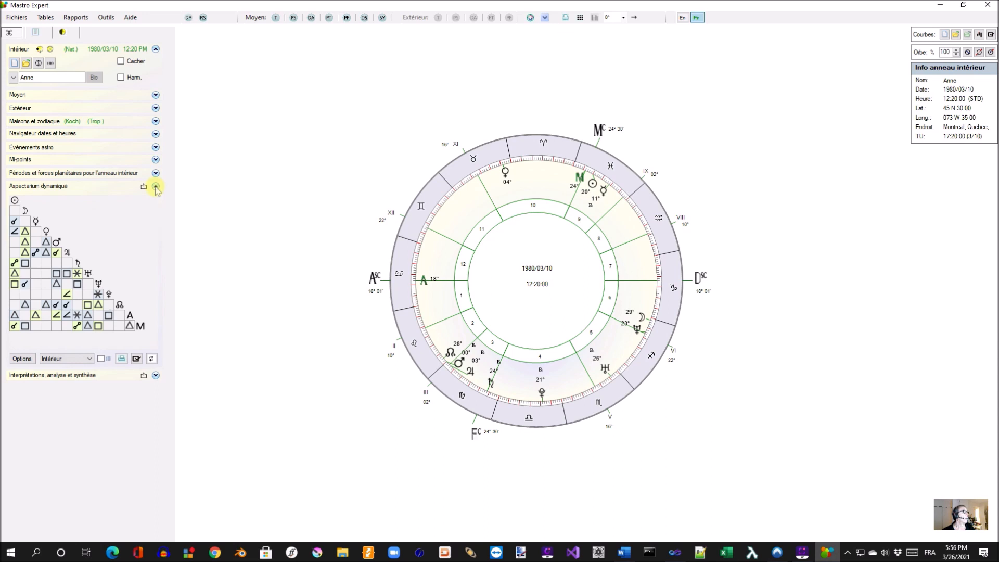
click(25, 233)
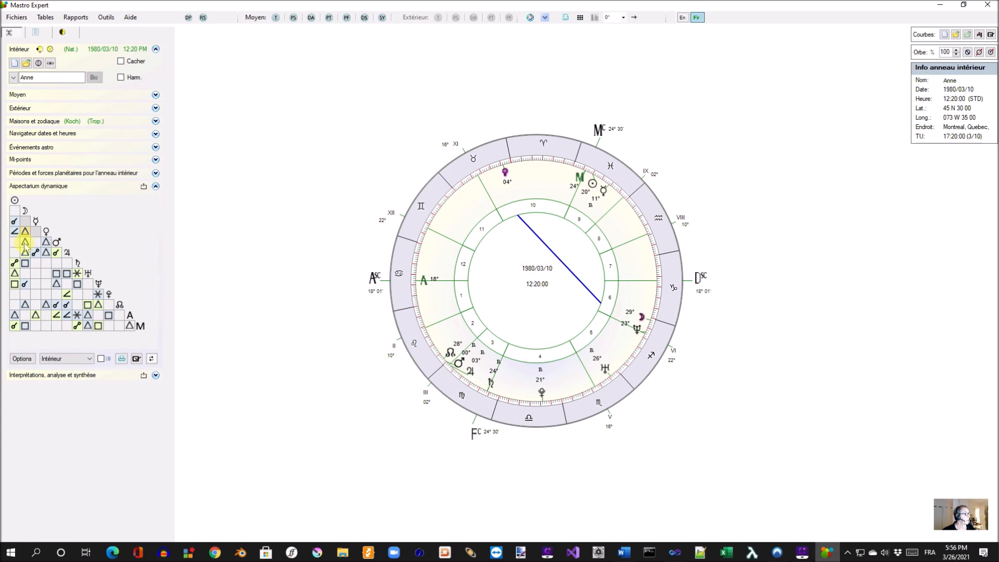
click(25, 243)
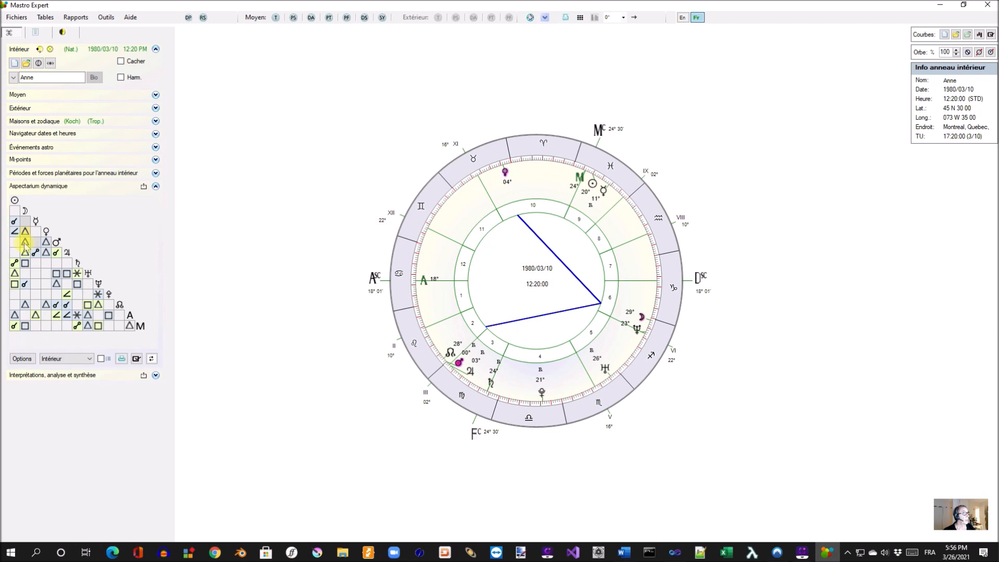
click(45, 243)
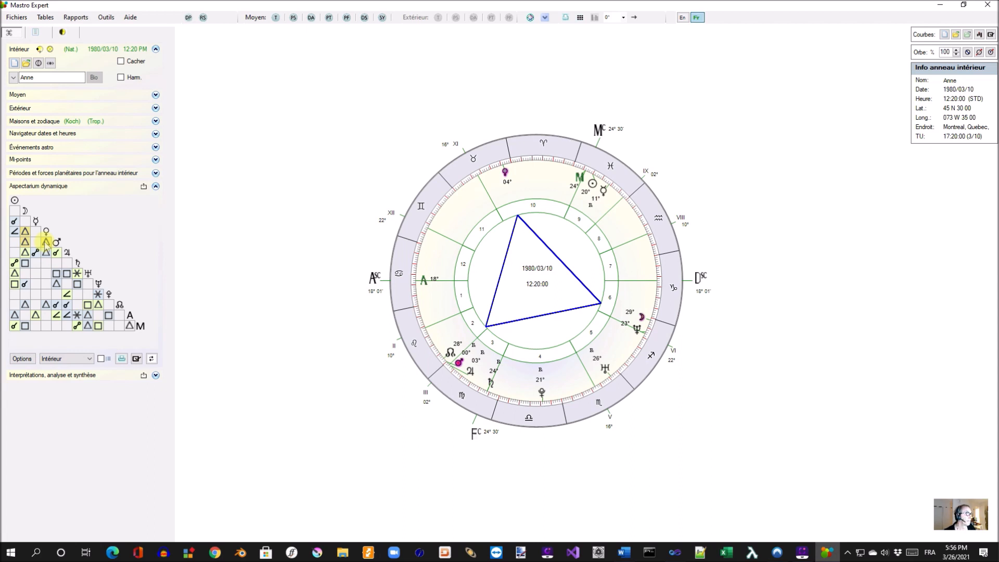
Display the interpretations of the drawn trines, run their analysis, and expand the resulting keyword synthesis.
click(155, 375)
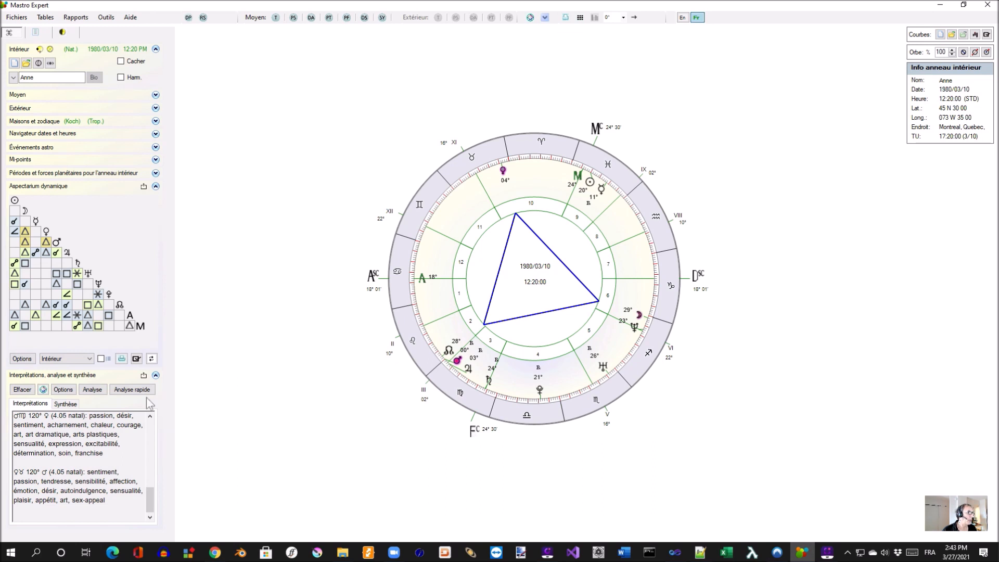
click(92, 392)
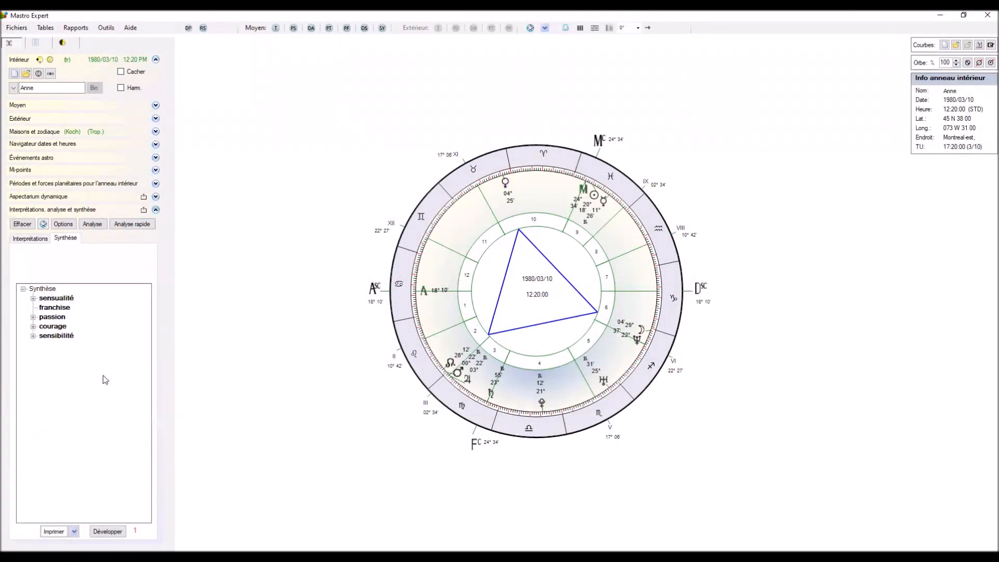
click(108, 532)
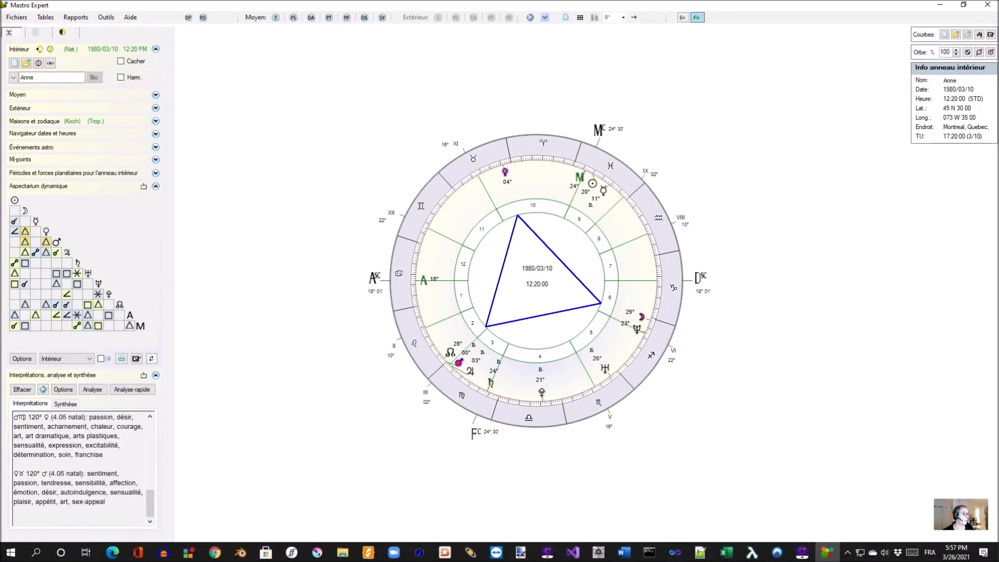
Remove the Venus–Mars, Moon–Mars and Moon–Venus trines from the wheel using the dynamic aspectarium.
click(46, 242)
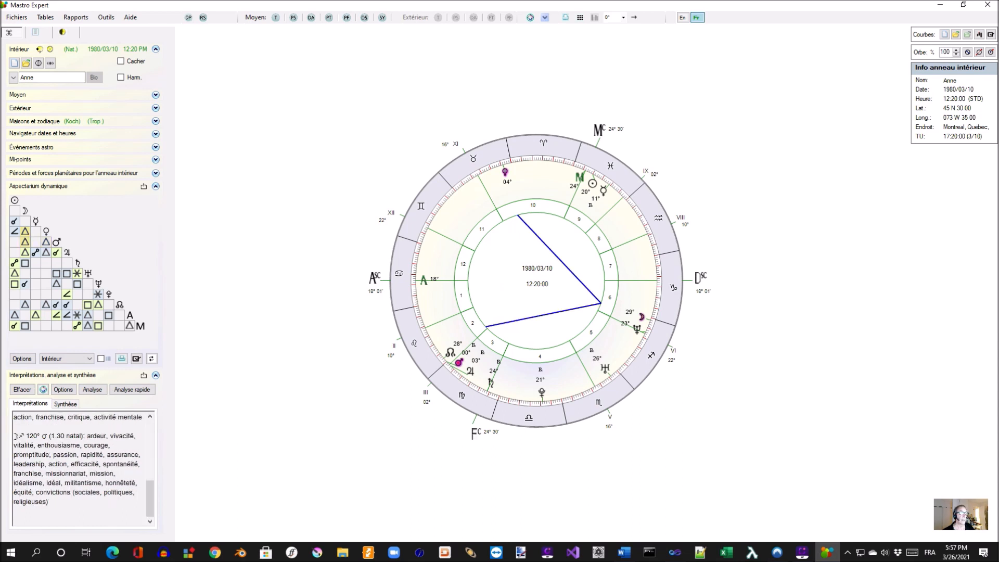
click(24, 243)
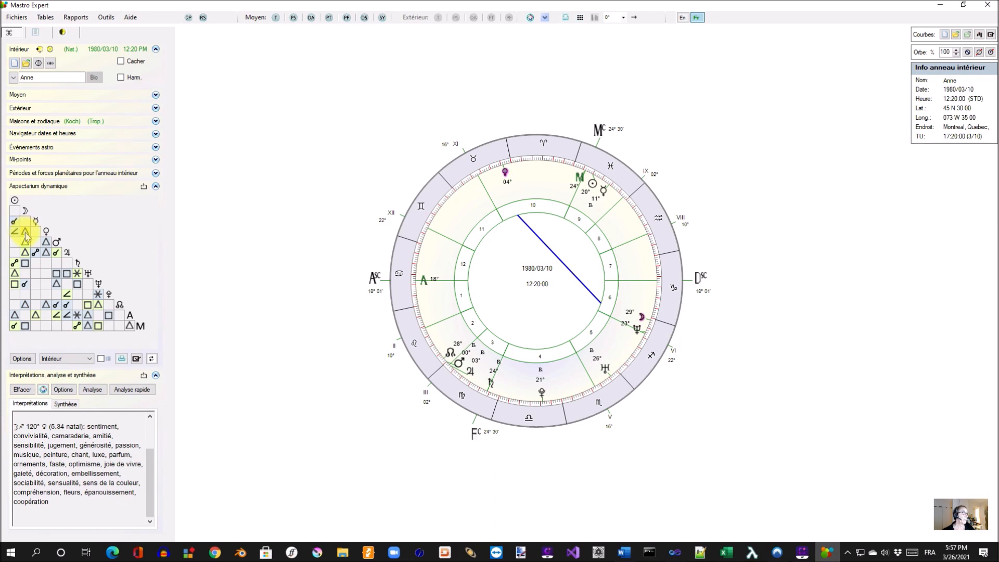
click(25, 234)
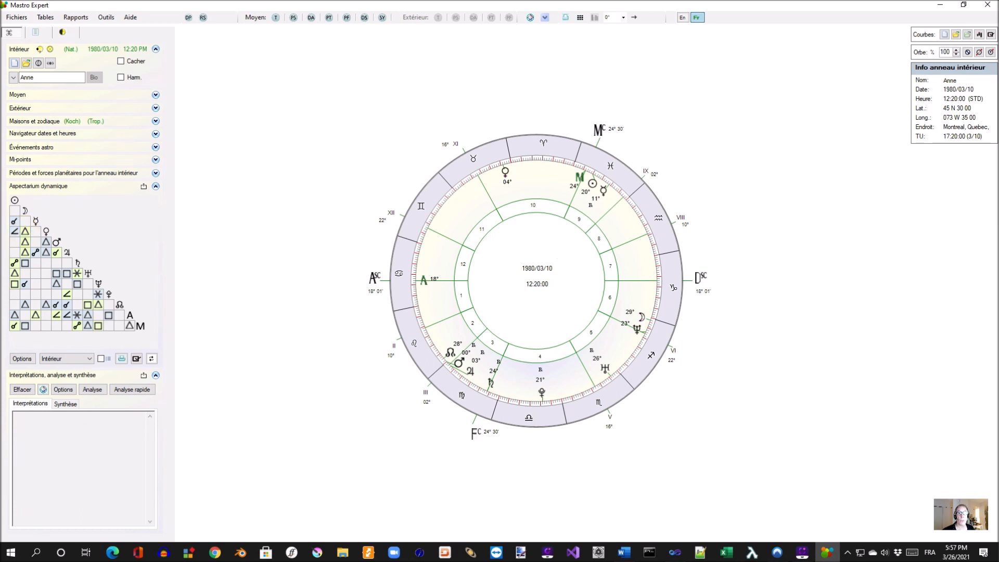